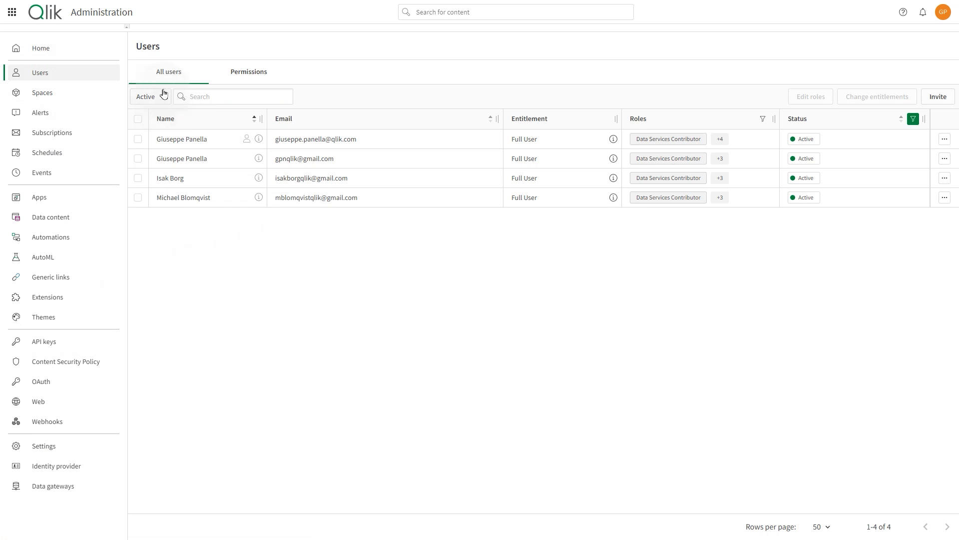
Review the security roles and their auto-assign settings, and return to the list of all users.
{"action": "left_click", "coordinate": [243, 75]}
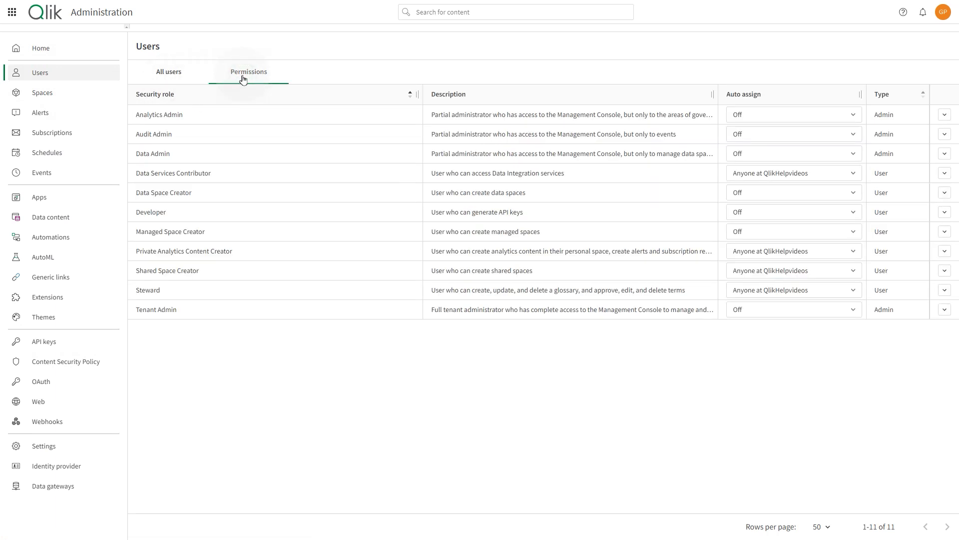
{"action": "left_click", "coordinate": [173, 76]}
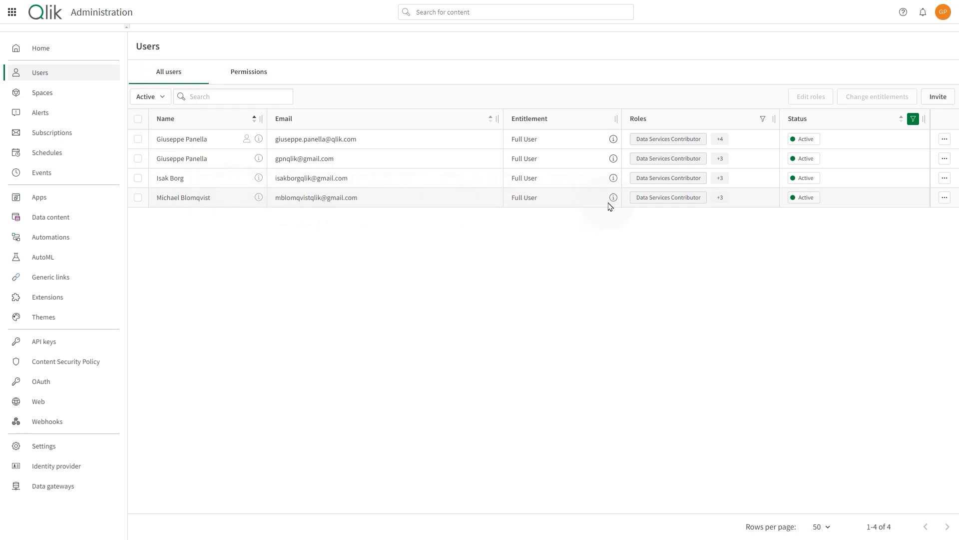
Edit the roles of the second user in the list, selecting the Analytics Admin and Audit Admin roles.
{"action": "left_click", "coordinate": [944, 159]}
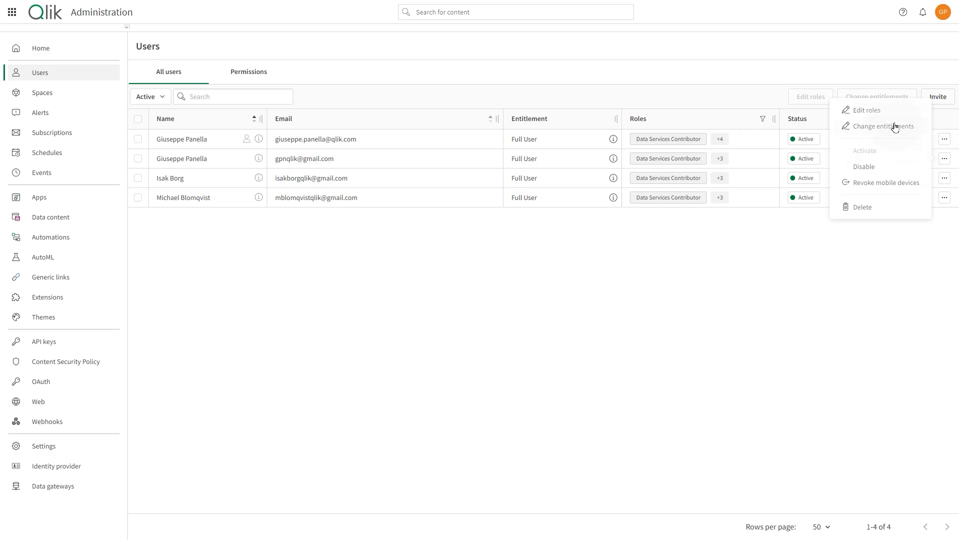
{"action": "left_click", "coordinate": [873, 111]}
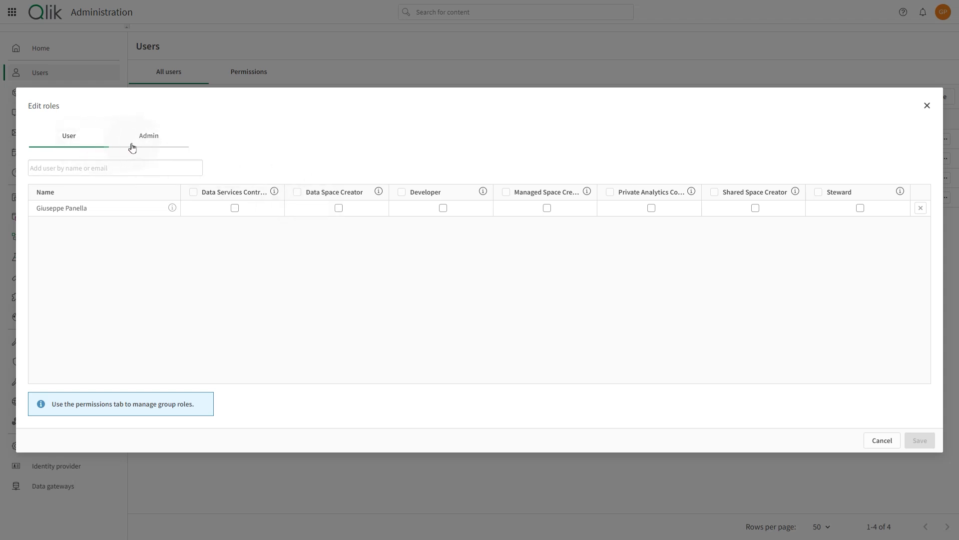
{"action": "left_click", "coordinate": [150, 147]}
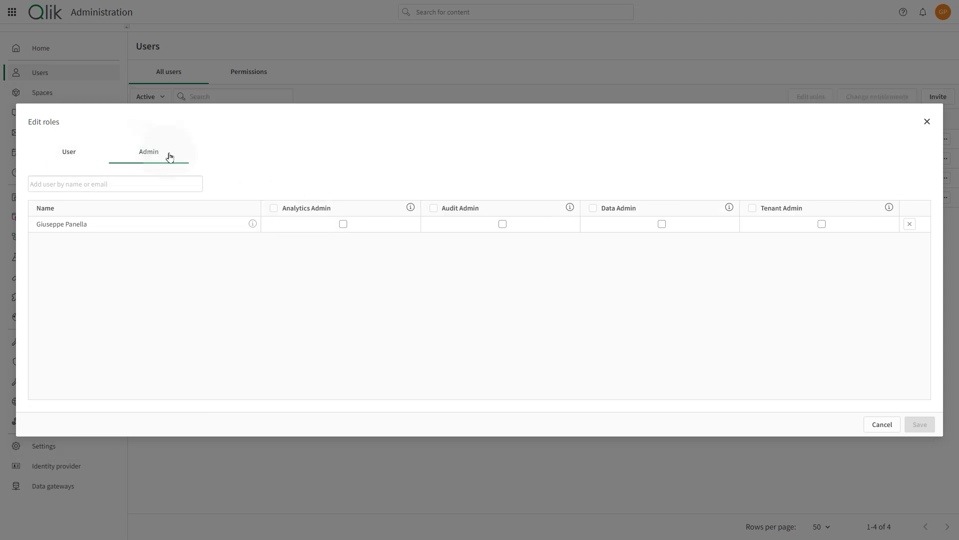
{"action": "left_click", "coordinate": [275, 209]}
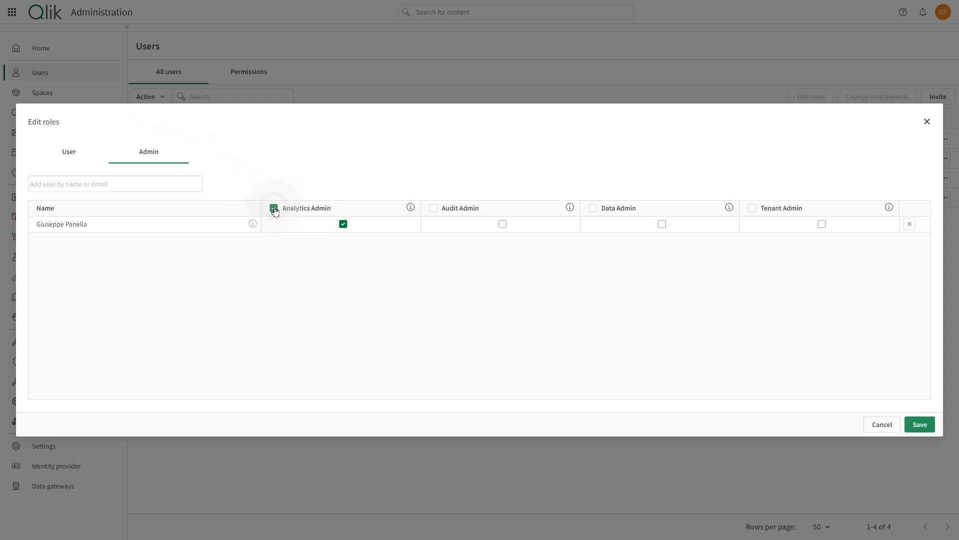
{"action": "left_click", "coordinate": [433, 208]}
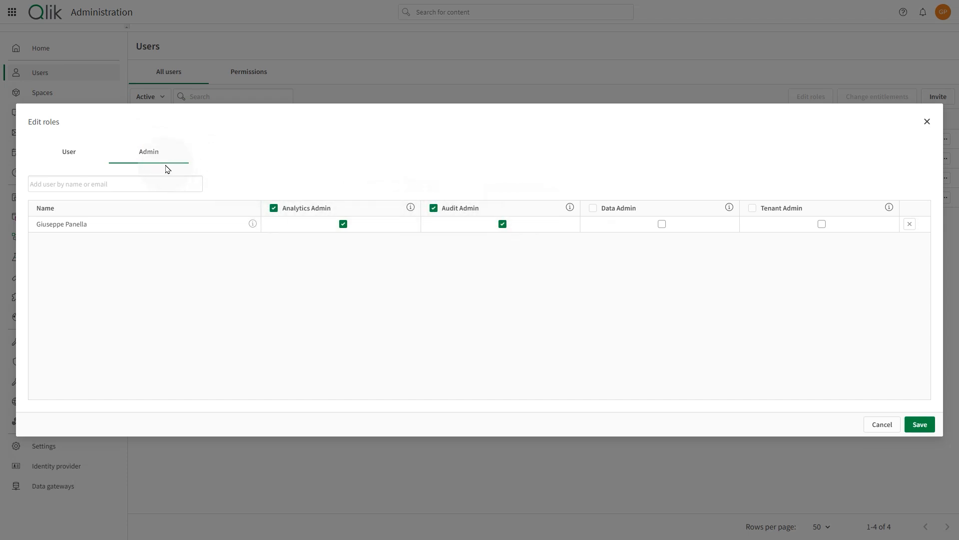
Add the Data Services Contributor, Data Space Creator and Developer user roles for the same user and save the roles.
{"action": "left_click", "coordinate": [79, 149]}
{"action": "left_click", "coordinate": [193, 191]}
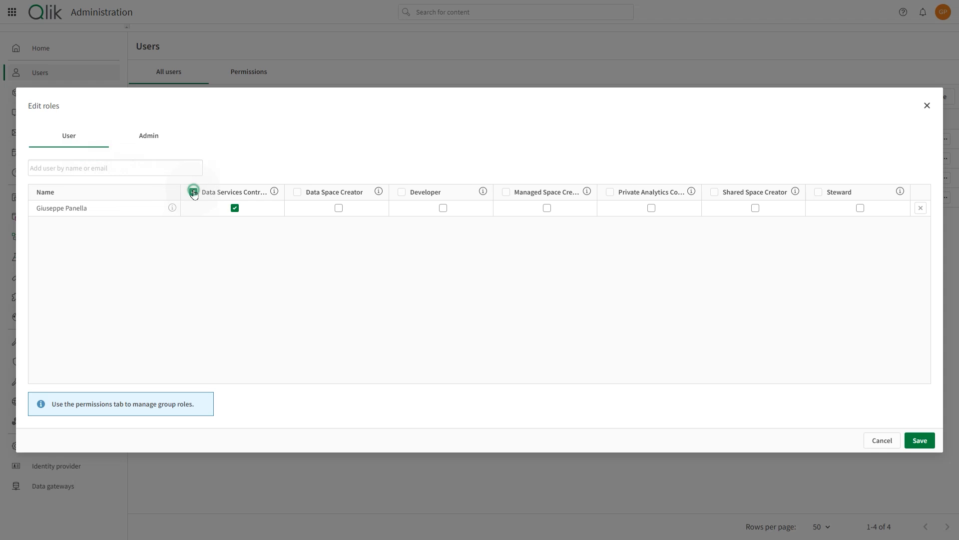
{"action": "left_click", "coordinate": [296, 193]}
{"action": "left_click", "coordinate": [402, 193]}
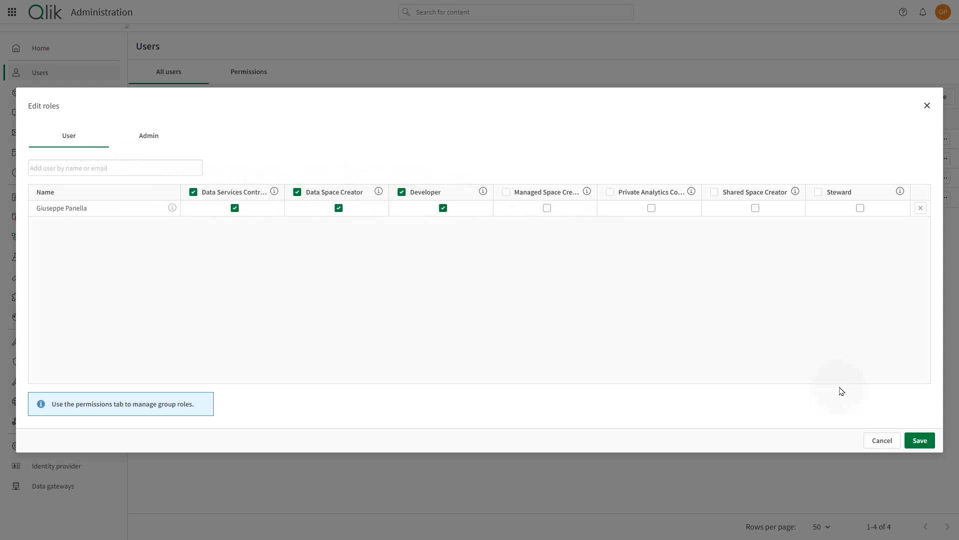
{"action": "left_click", "coordinate": [919, 441]}
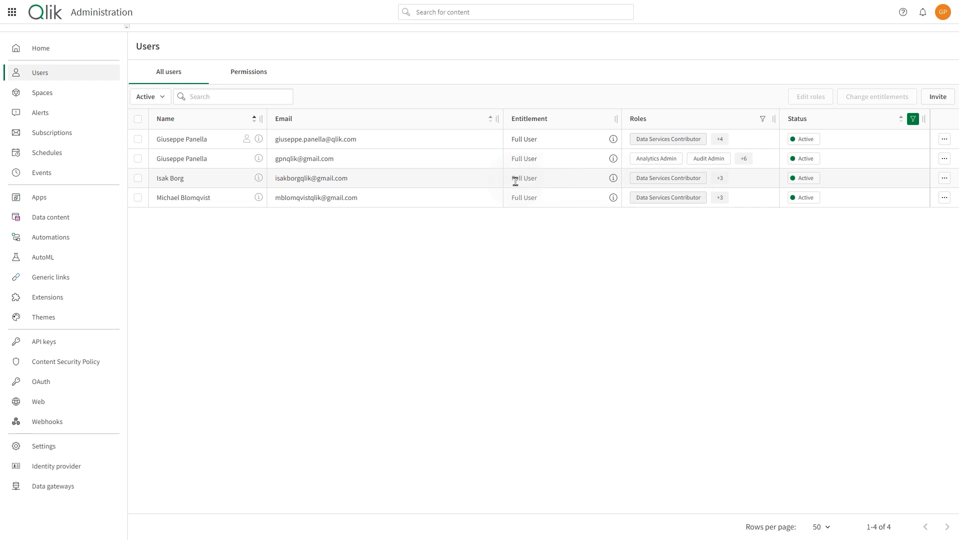
Assign the Developer, Managed Space Creator and Private Analytics Content Creator roles to the third user in the list and save.
{"action": "left_click", "coordinate": [945, 179]}
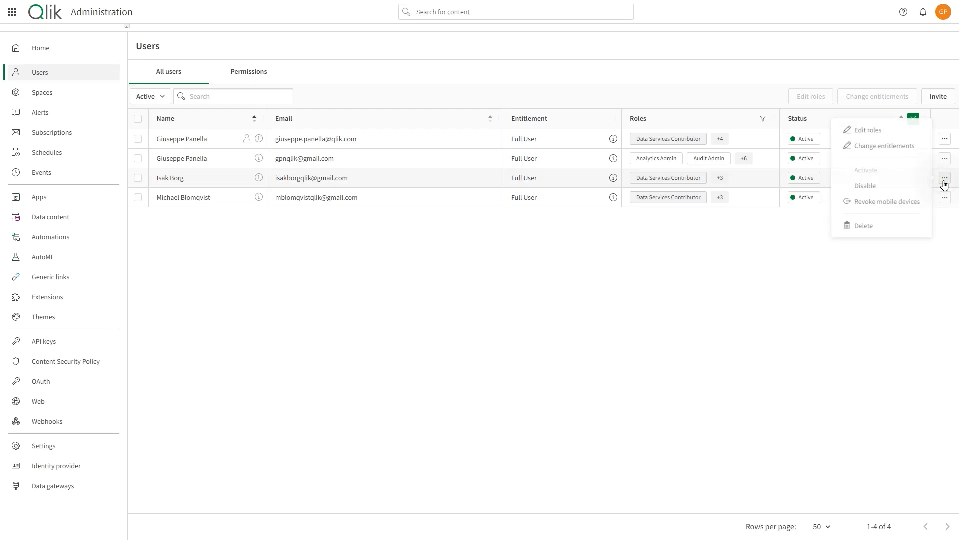
{"action": "left_click", "coordinate": [871, 129]}
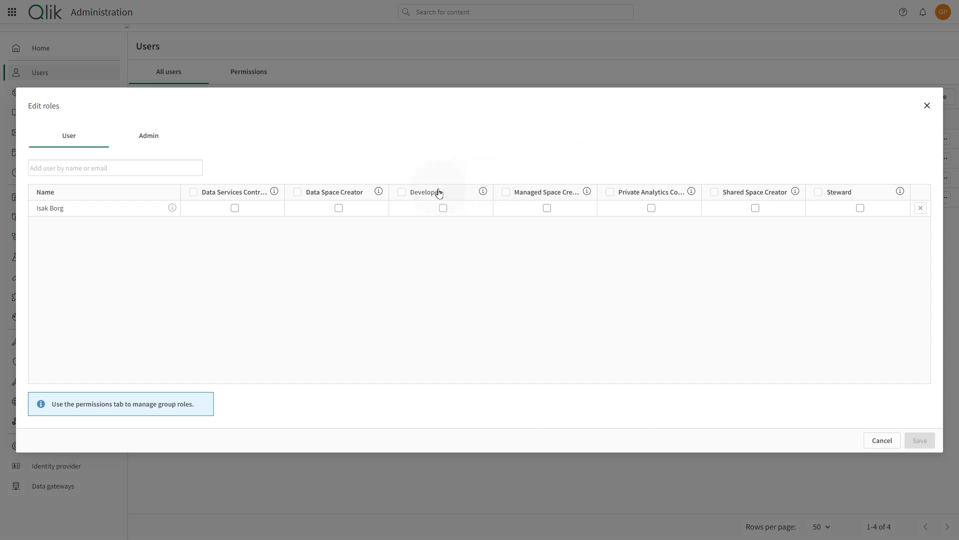
{"action": "left_click", "coordinate": [401, 193]}
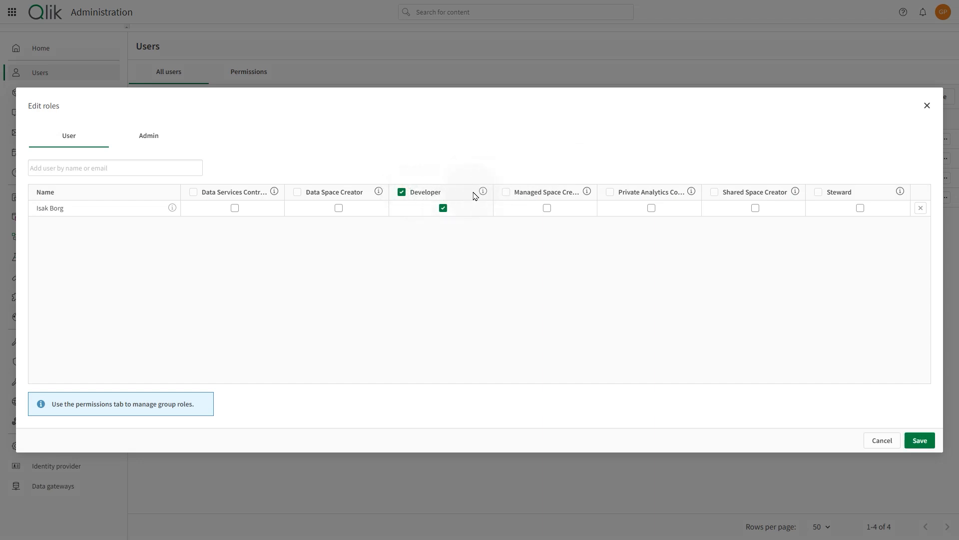
{"action": "left_click", "coordinate": [514, 193]}
{"action": "left_click", "coordinate": [610, 192]}
{"action": "left_click", "coordinate": [918, 440]}
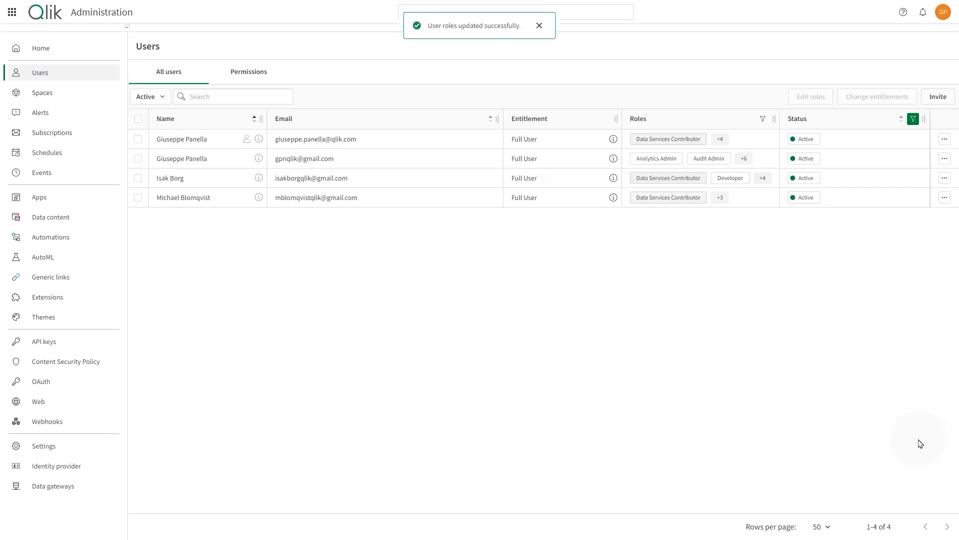
Assign the third listed user to the Analytics Admin role from the role permissions, finding the user by first name.
{"action": "left_click", "coordinate": [248, 73]}
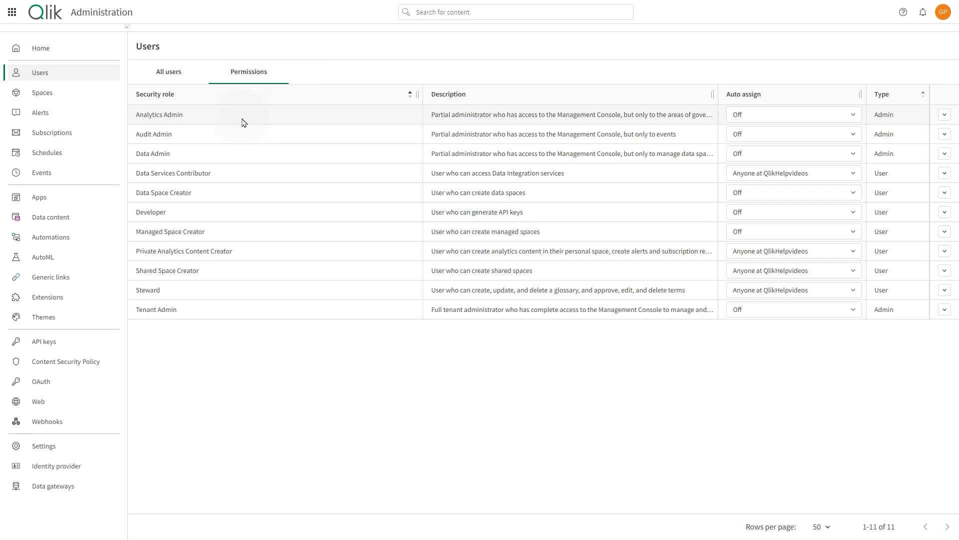
{"action": "left_click", "coordinate": [945, 115]}
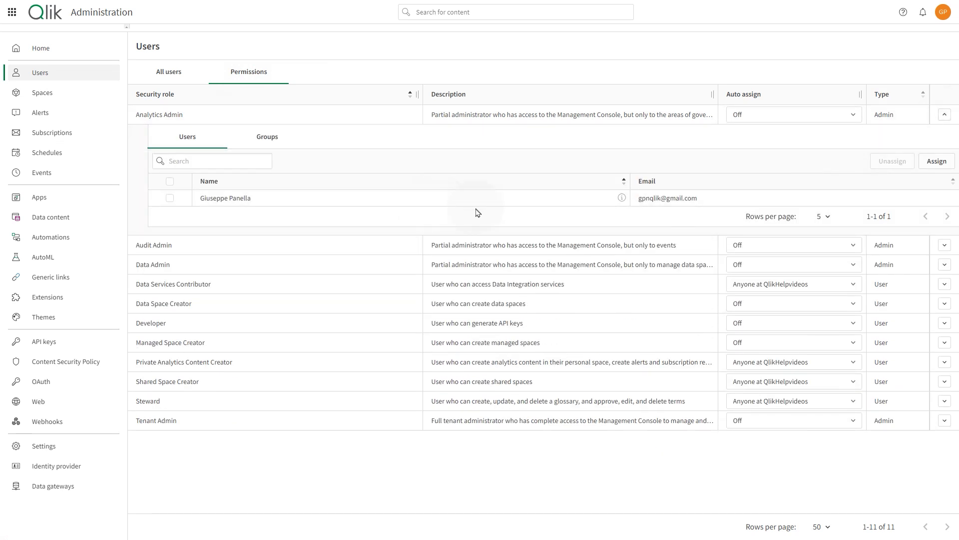
{"action": "left_click", "coordinate": [935, 161]}
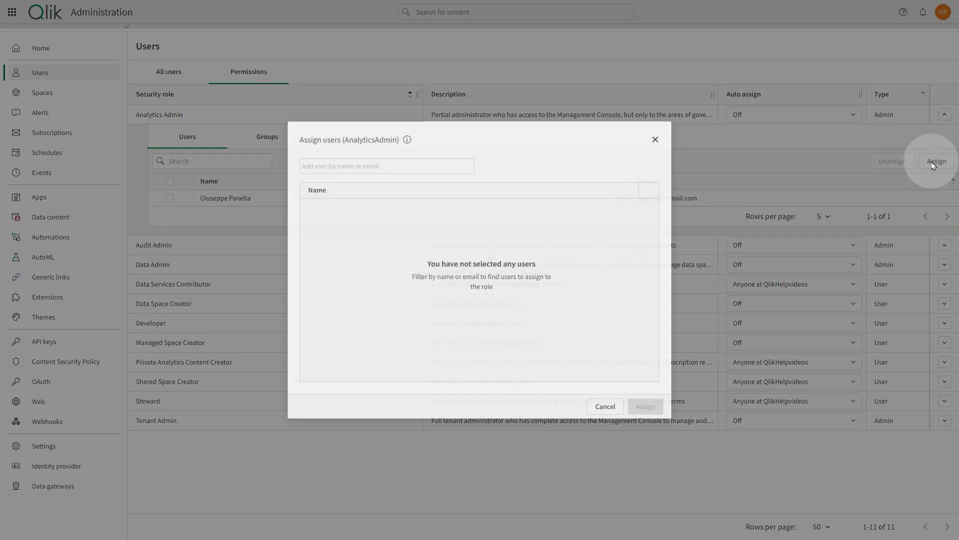
{"action": "left_click", "coordinate": [457, 166]}
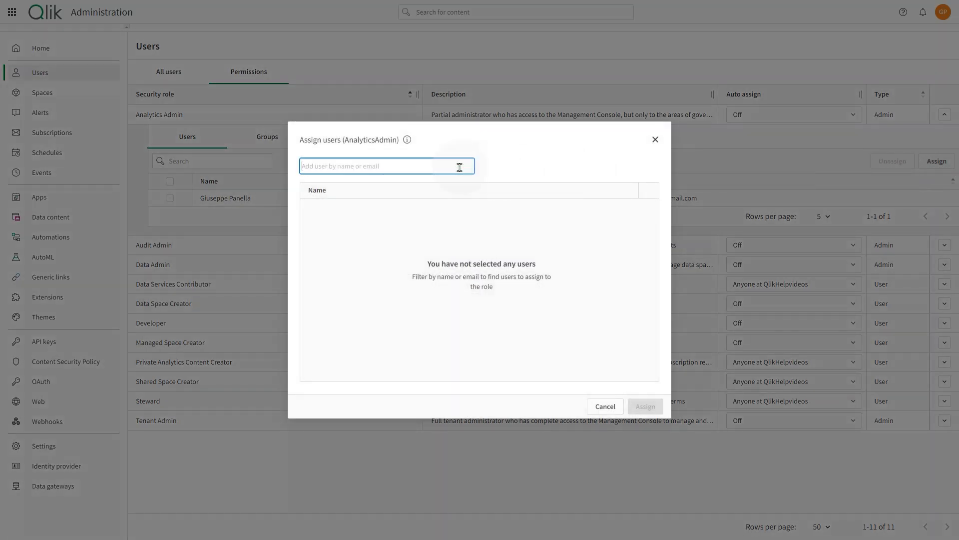
{"action": "type", "text": "isak"}
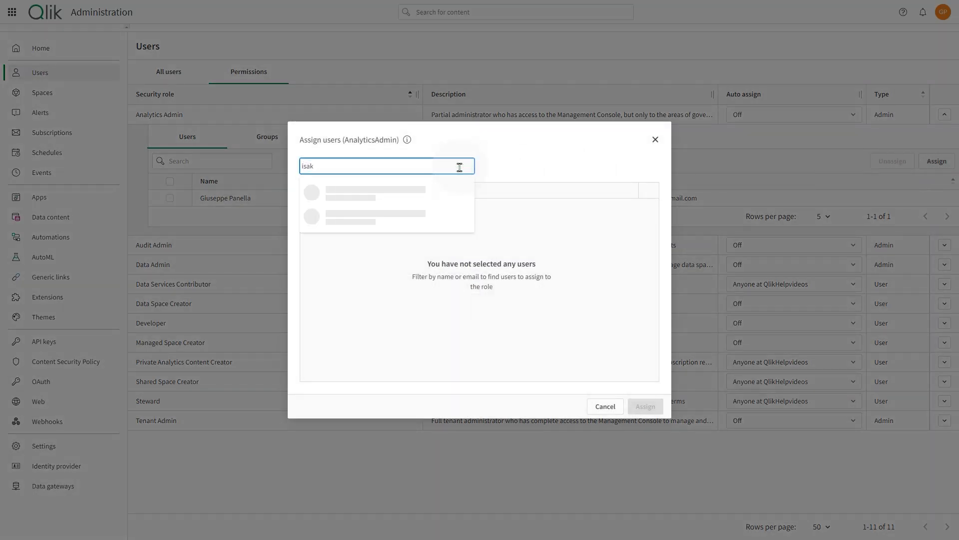
{"action": "left_click", "coordinate": [387, 200]}
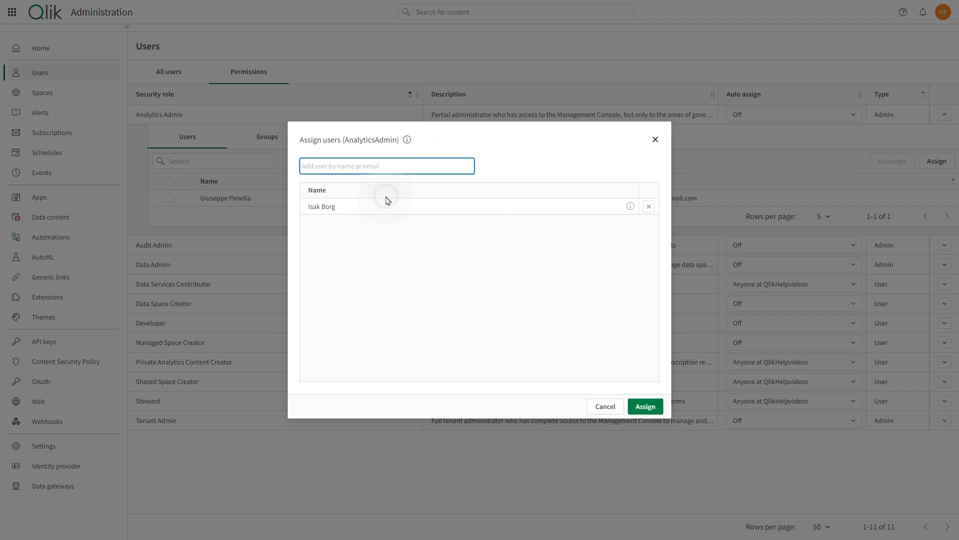
{"action": "left_click", "coordinate": [386, 206]}
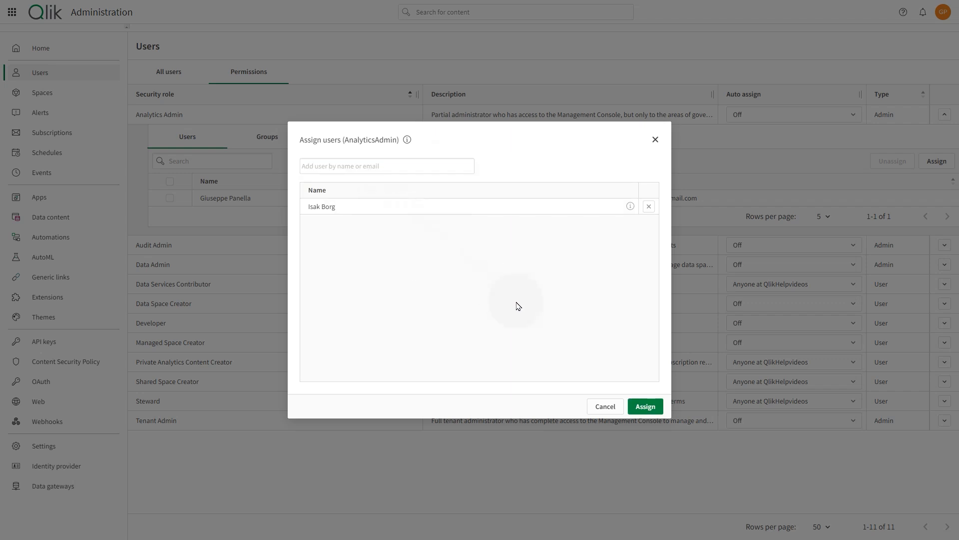
{"action": "left_click", "coordinate": [640, 407]}
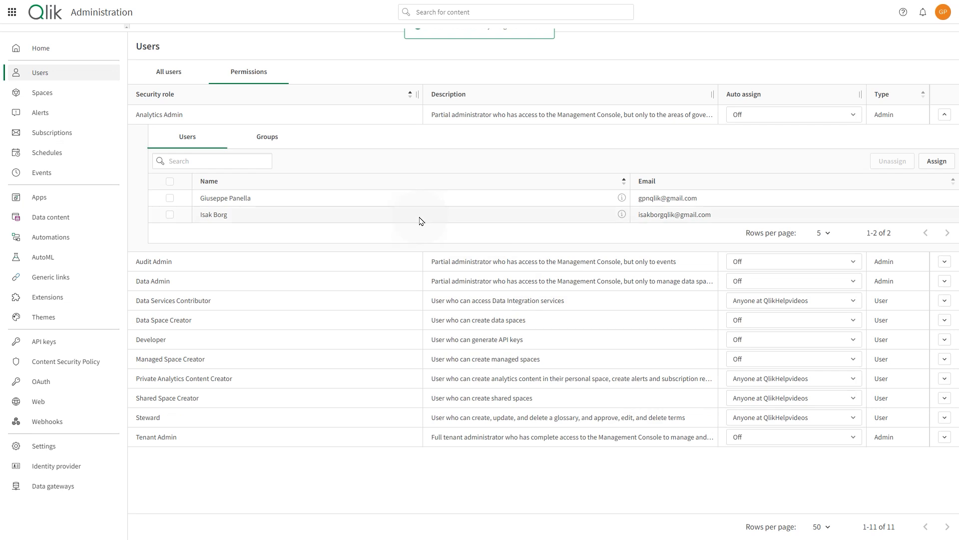
Examine how groups are assigned to the Analytics Admin role without assigning any, and collapse the role's details.
{"action": "left_click", "coordinate": [284, 142]}
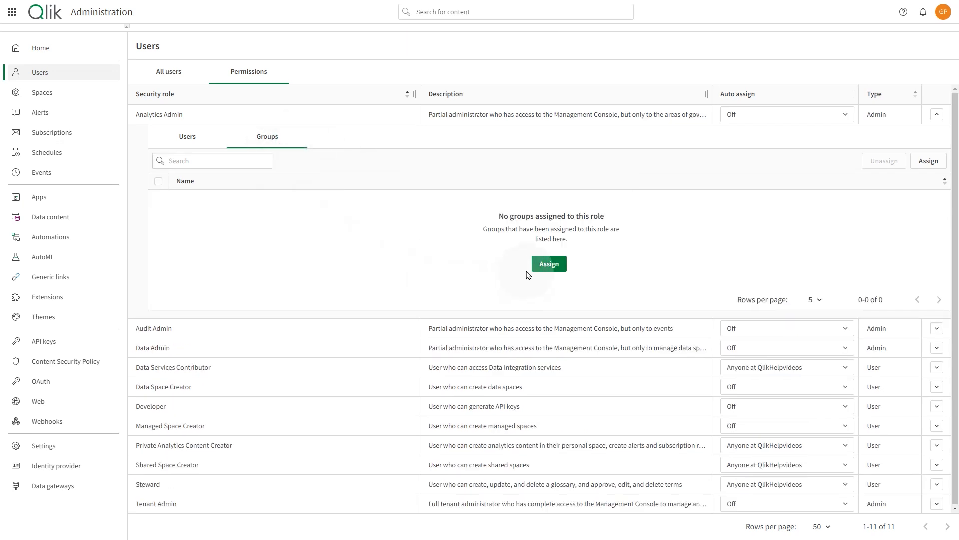
{"action": "left_click", "coordinate": [548, 265]}
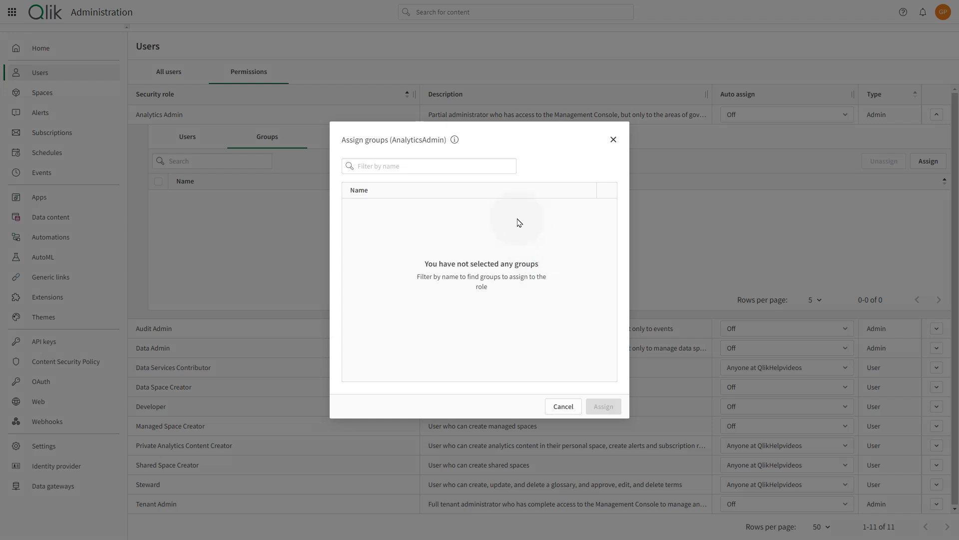
{"action": "left_click", "coordinate": [452, 171]}
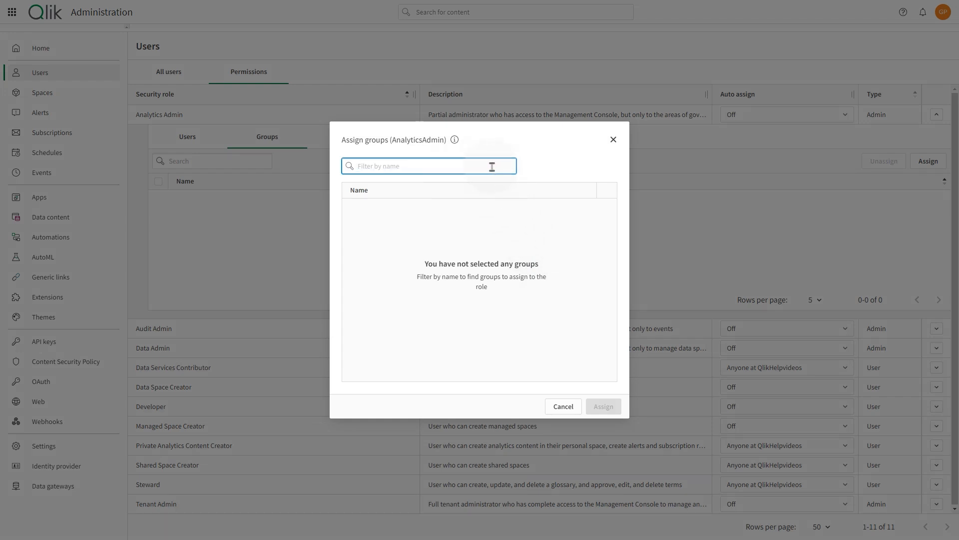
{"action": "left_click", "coordinate": [614, 140]}
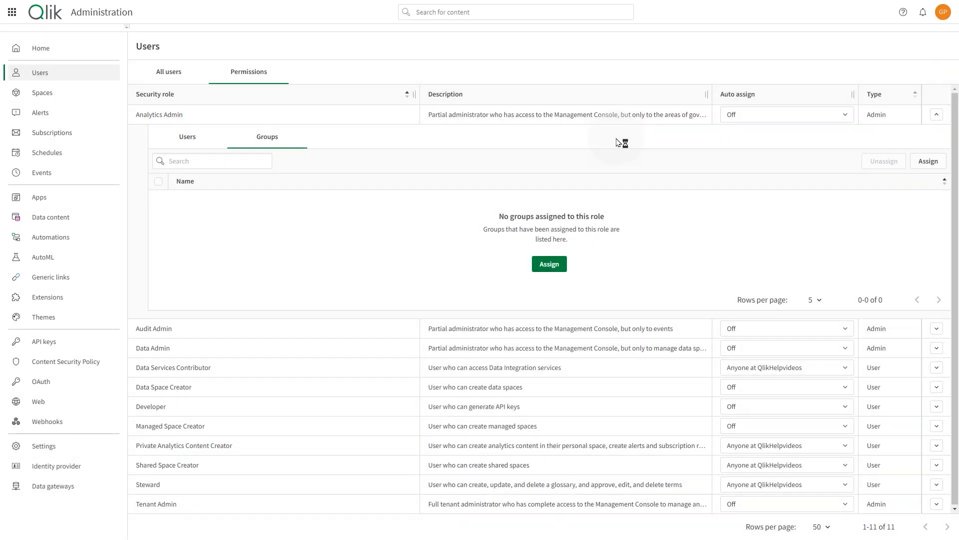
{"action": "left_click", "coordinate": [936, 116]}
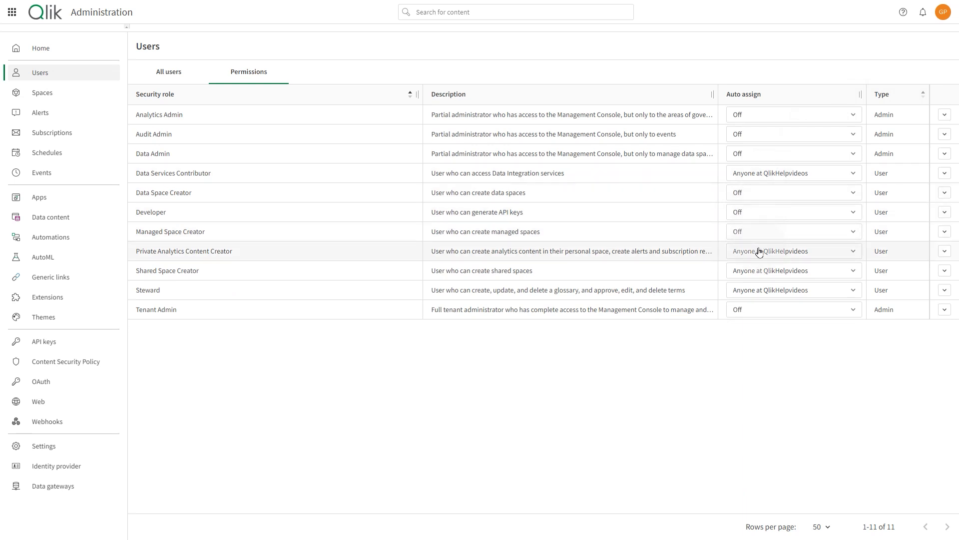
Set auto assign to Off for the Steward role.
{"action": "left_click", "coordinate": [759, 295]}
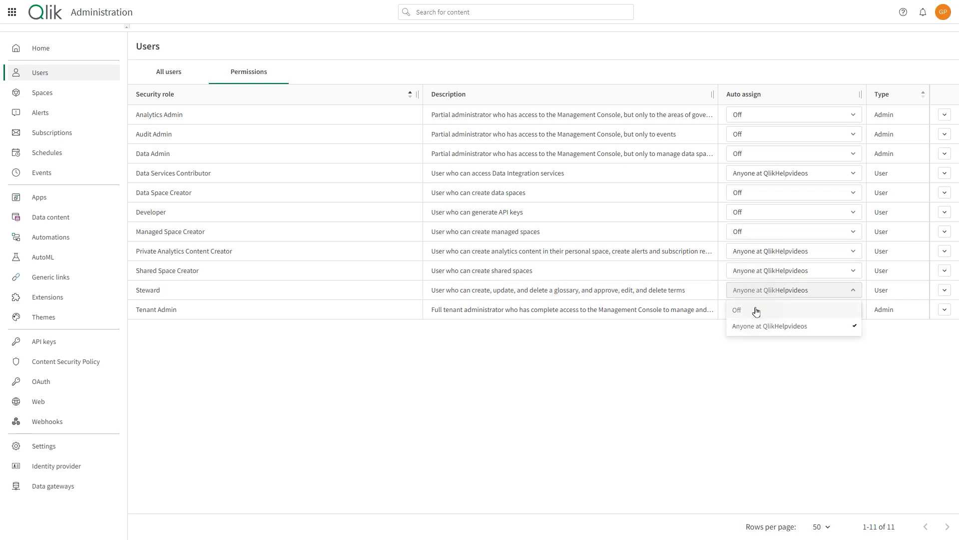
{"action": "left_click", "coordinate": [743, 311]}
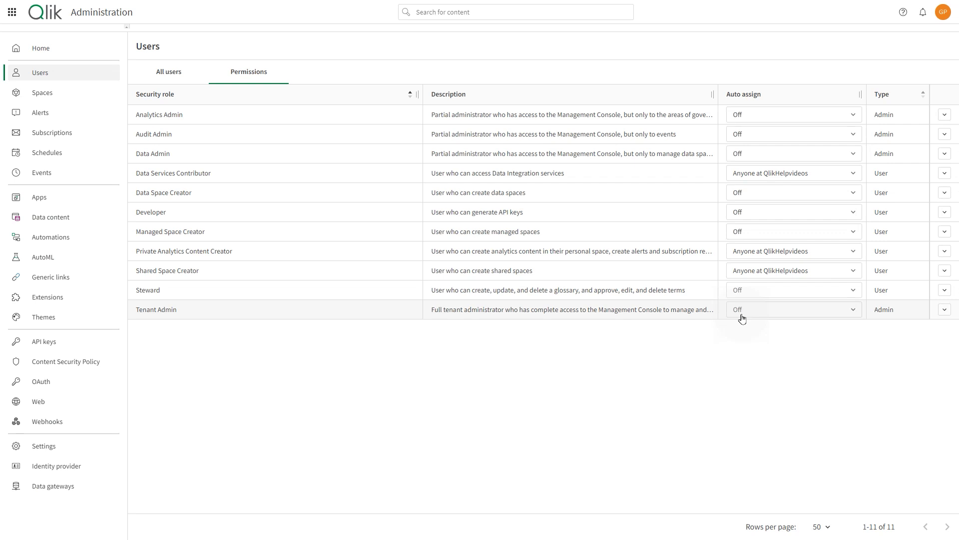
Check which users are assigned to the Tenant Admin role, and expand the Analytics Admin role's assignments.
{"action": "left_click", "coordinate": [943, 309]}
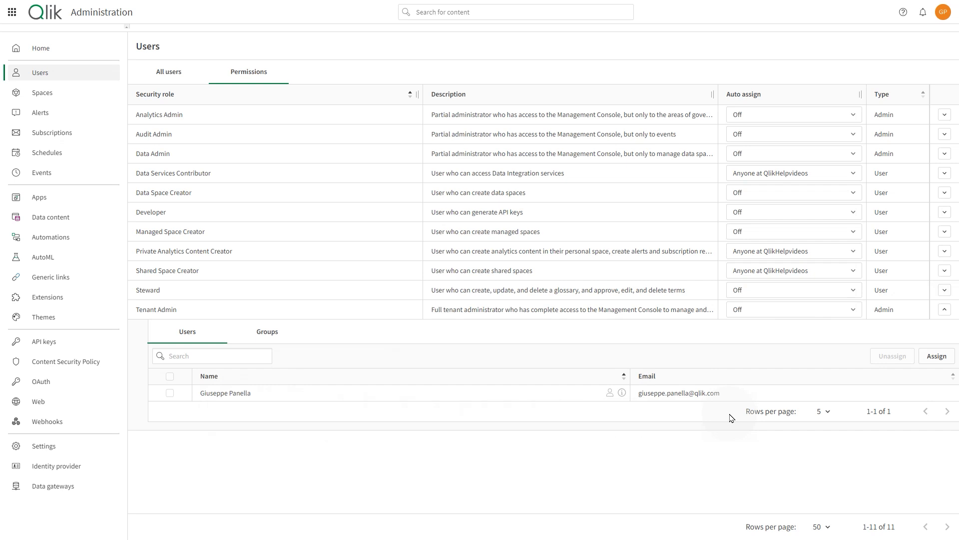
{"action": "left_click", "coordinate": [943, 311]}
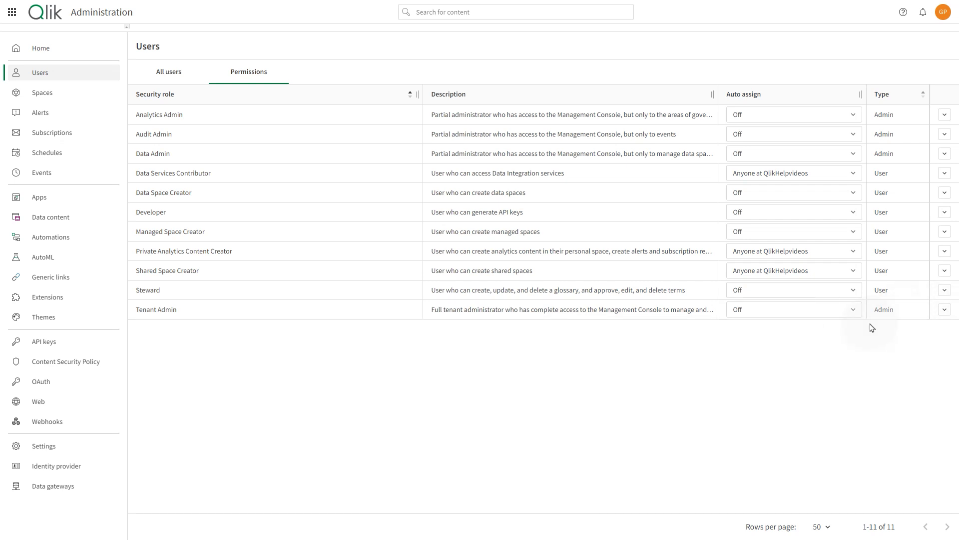
{"action": "left_click", "coordinate": [945, 115]}
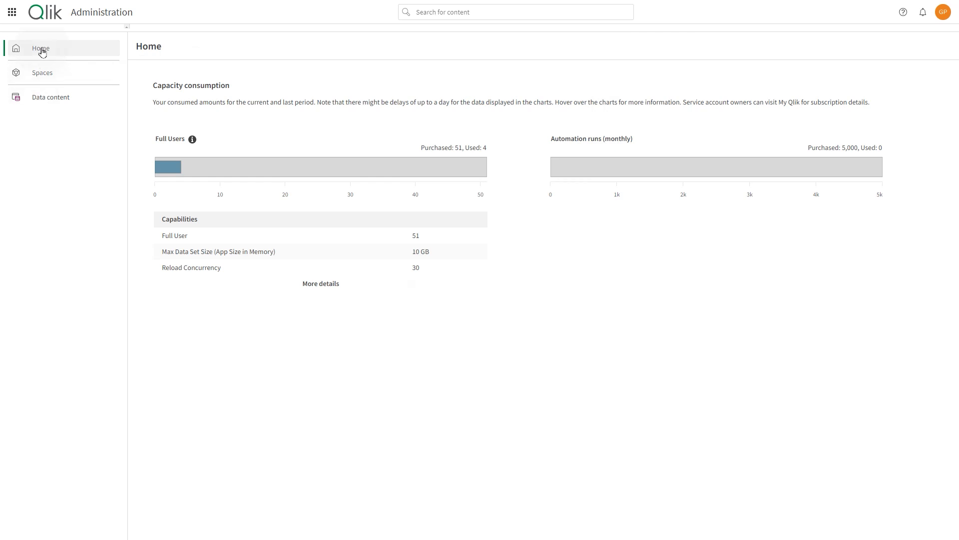
Examine the Spaces and Data content areas available in the limited administration view.
{"action": "left_click", "coordinate": [40, 75]}
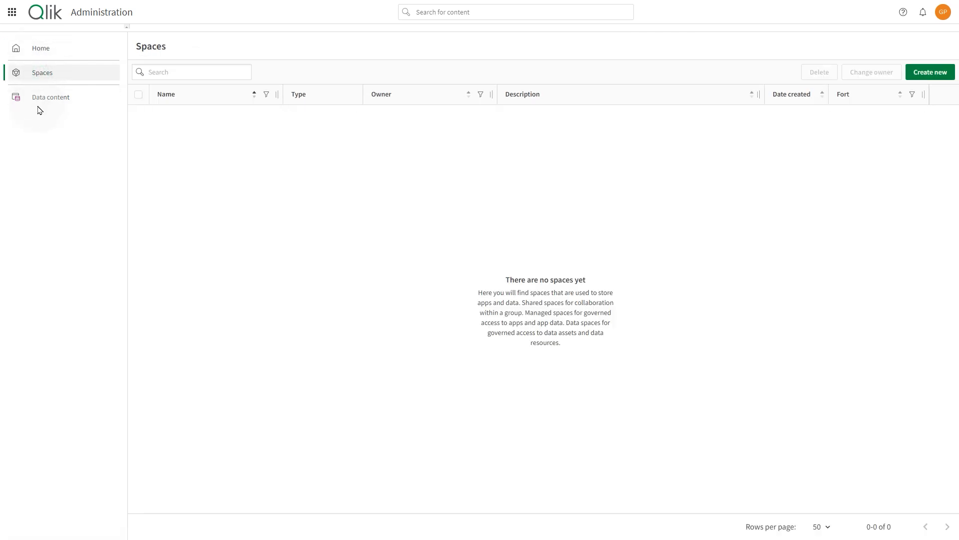
{"action": "left_click", "coordinate": [50, 103]}
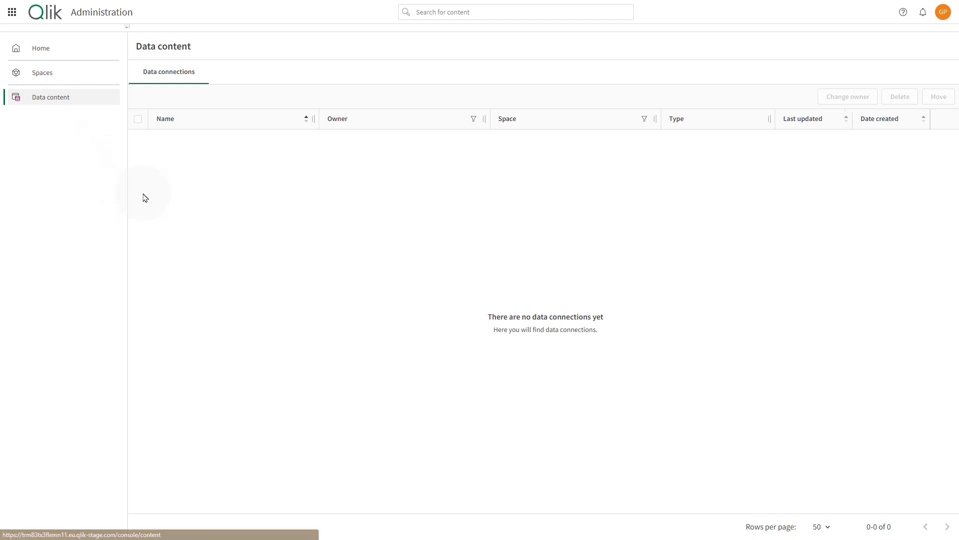